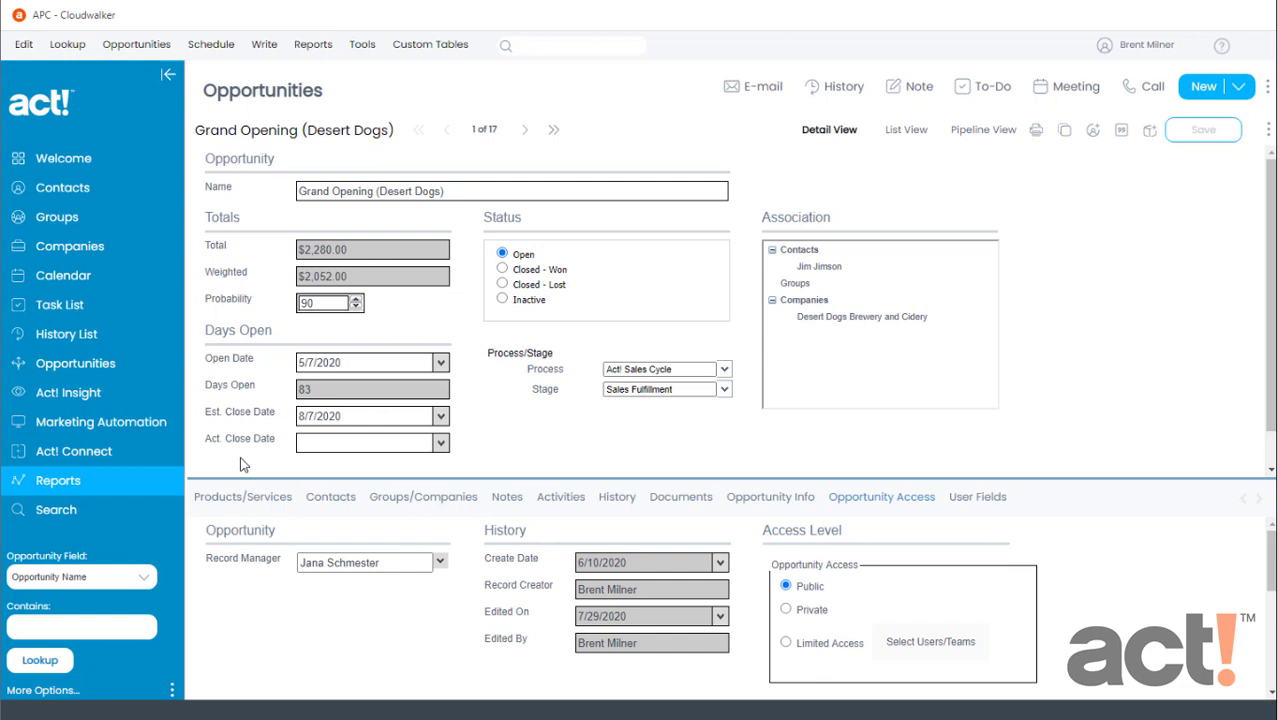
# Step: Inspect the opportunity's process and stage dropdowns, leaving the stage at Sales Fulfillment
pyautogui.moveTo(487, 351); pyautogui.dragTo(728, 398)
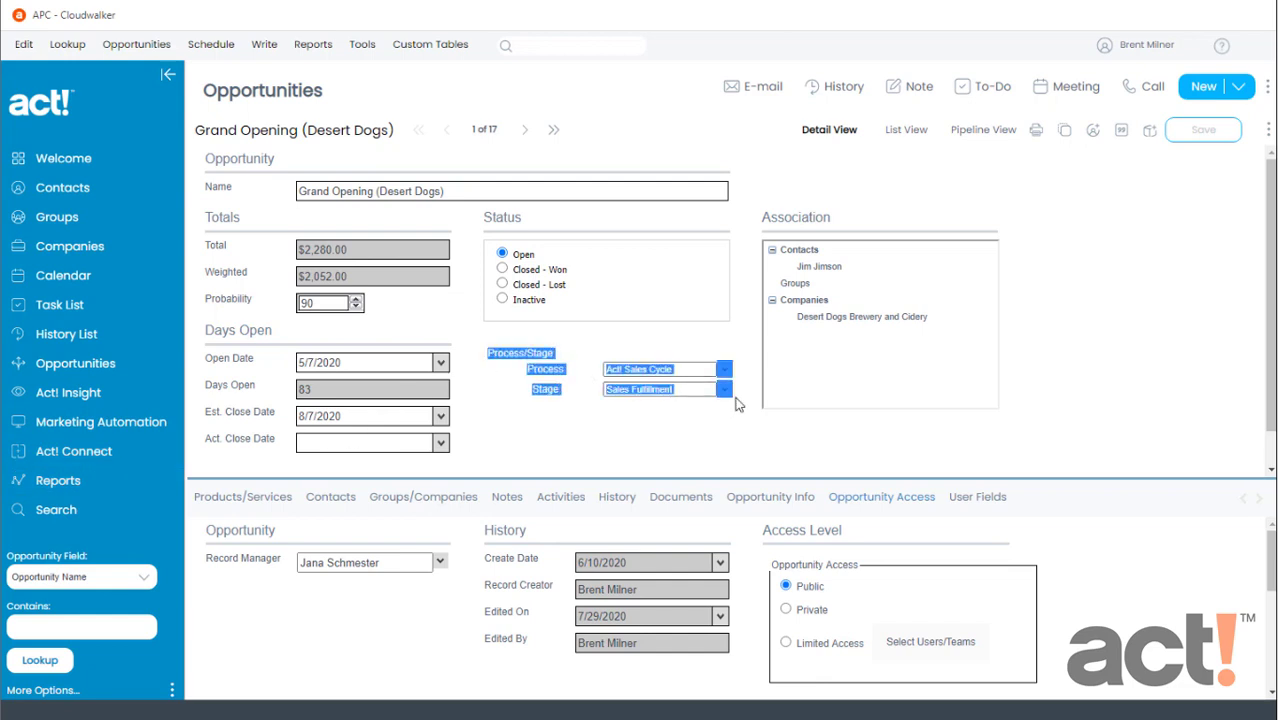
pyautogui.click(700, 455)
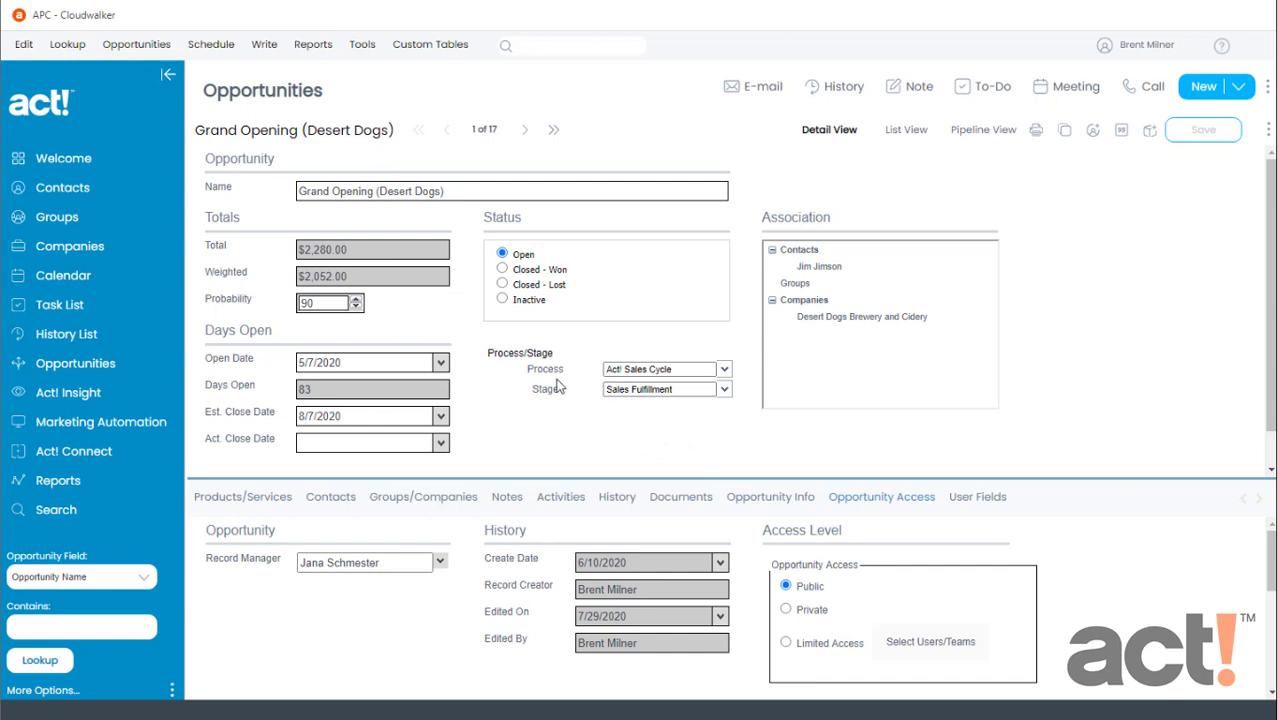
pyautogui.click(725, 394)
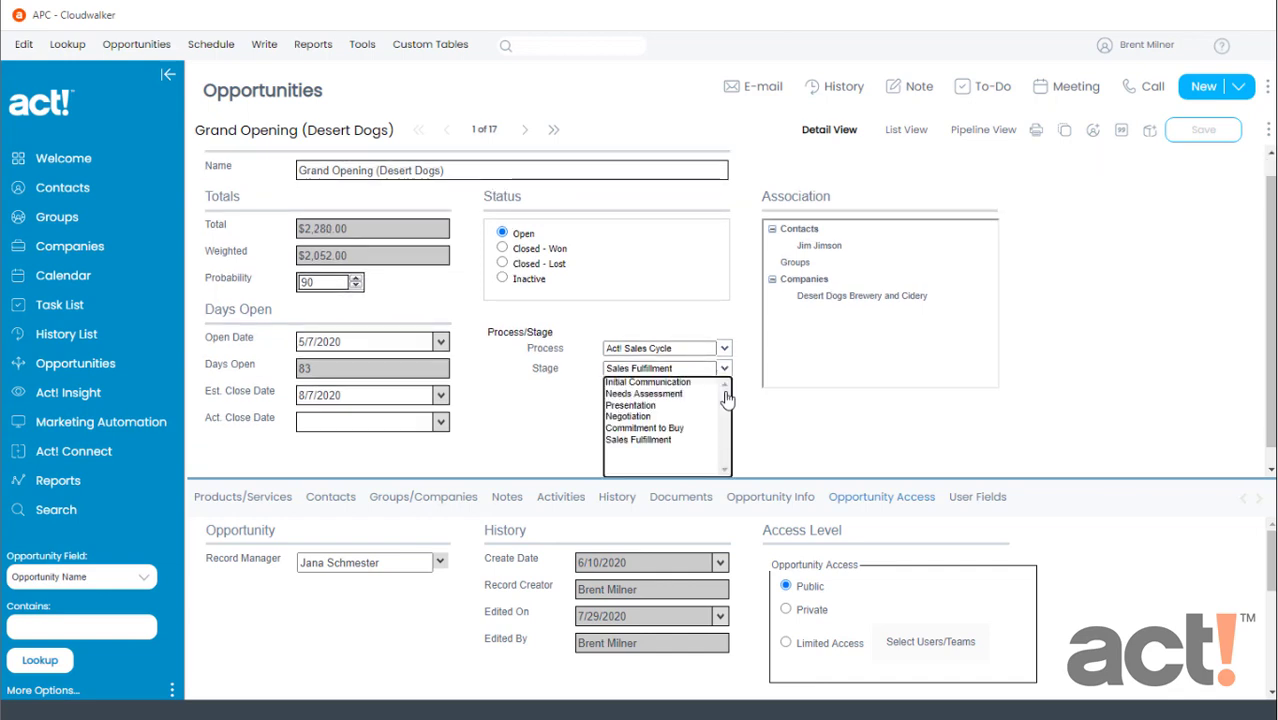
pyautogui.click(765, 415)
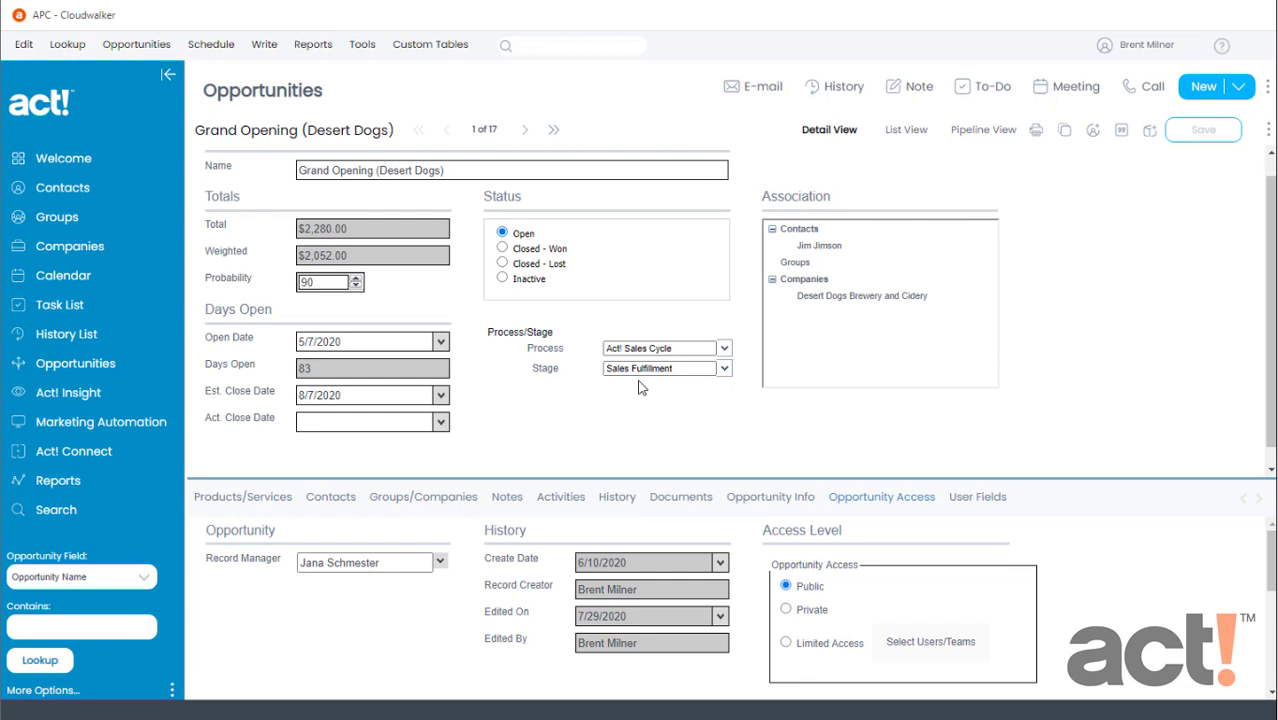
pyautogui.click(724, 370)
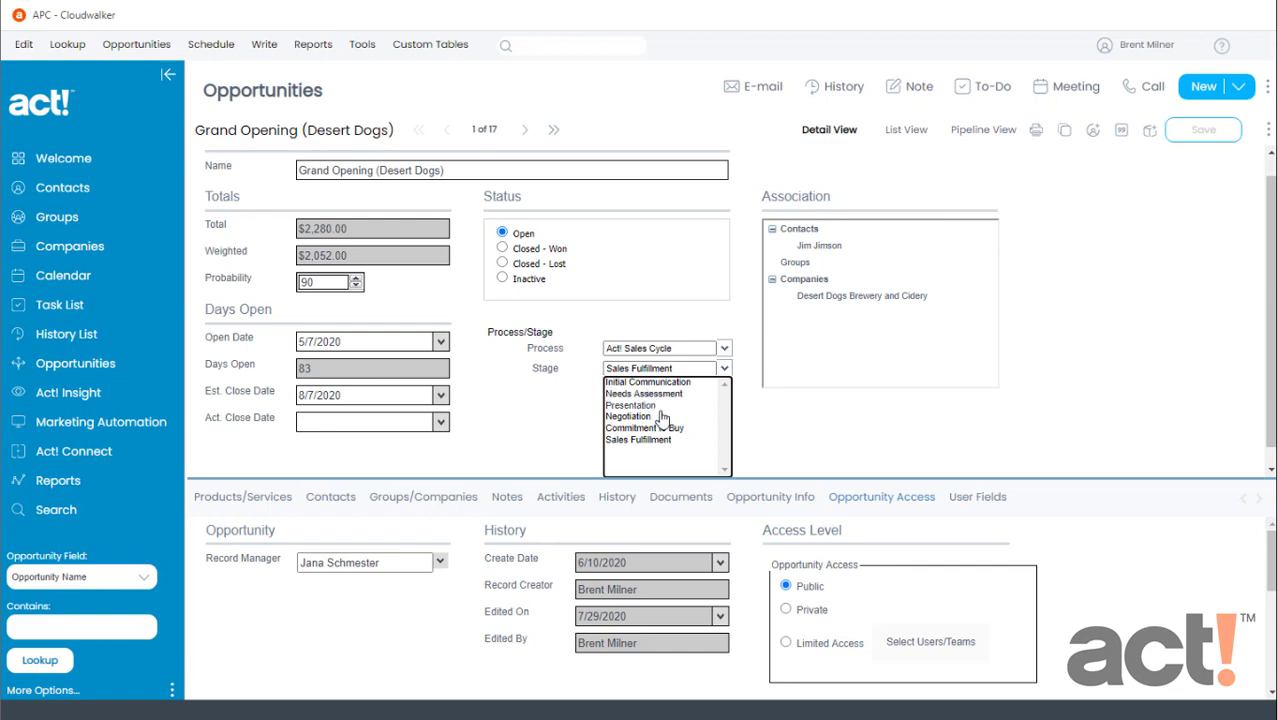
pyautogui.click(756, 451)
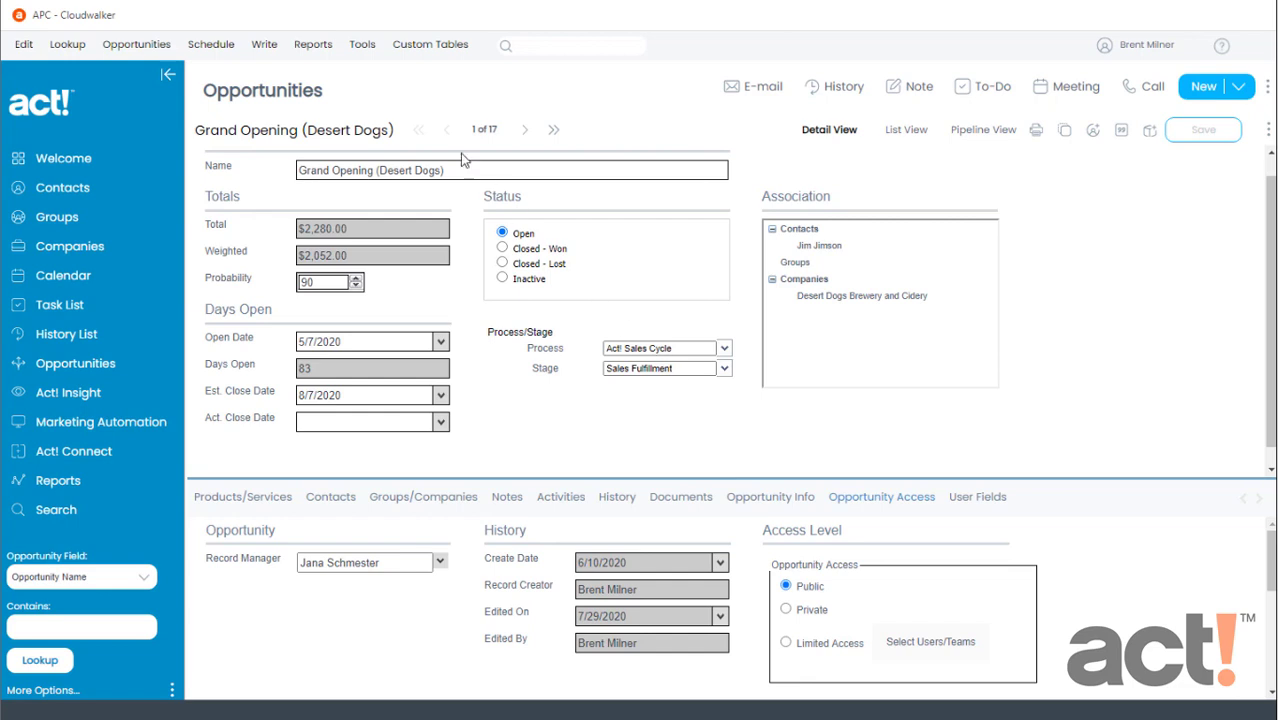
# Step: Open Define Fields for opportunities and bring up the Manage Opportunity Processes window
pyautogui.click(364, 46)
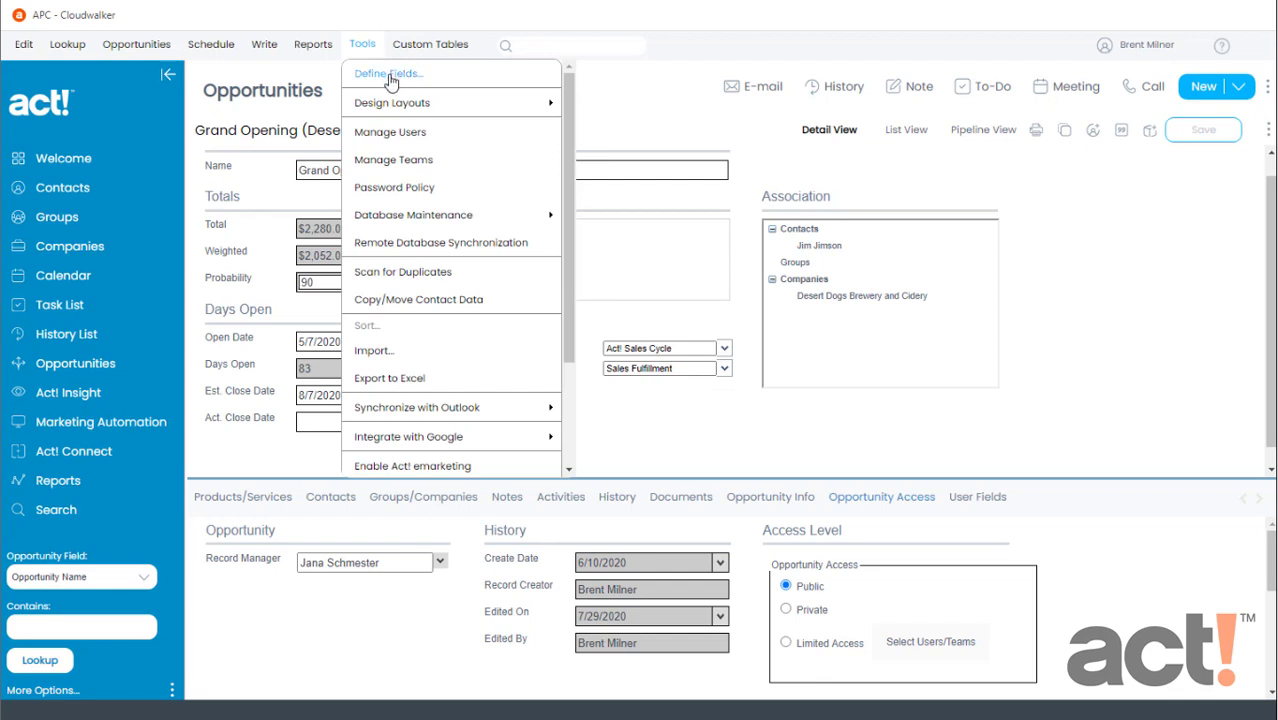
pyautogui.click(390, 80)
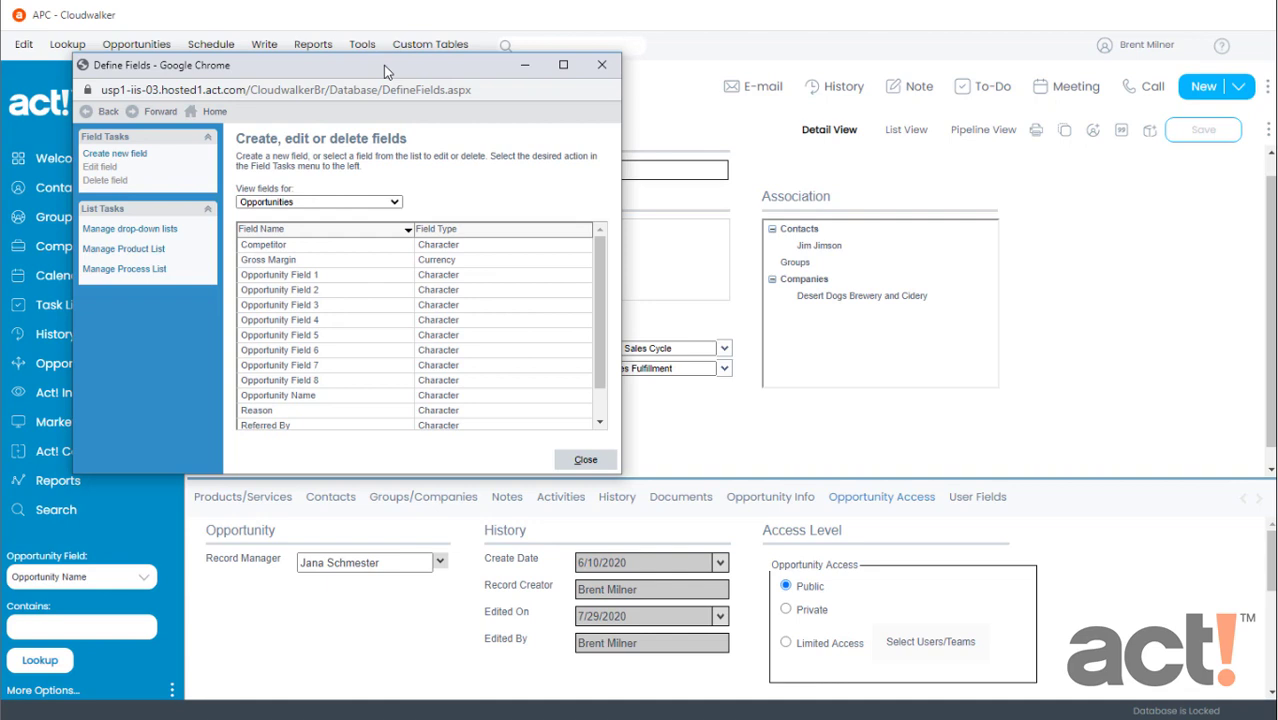
pyautogui.click(124, 269)
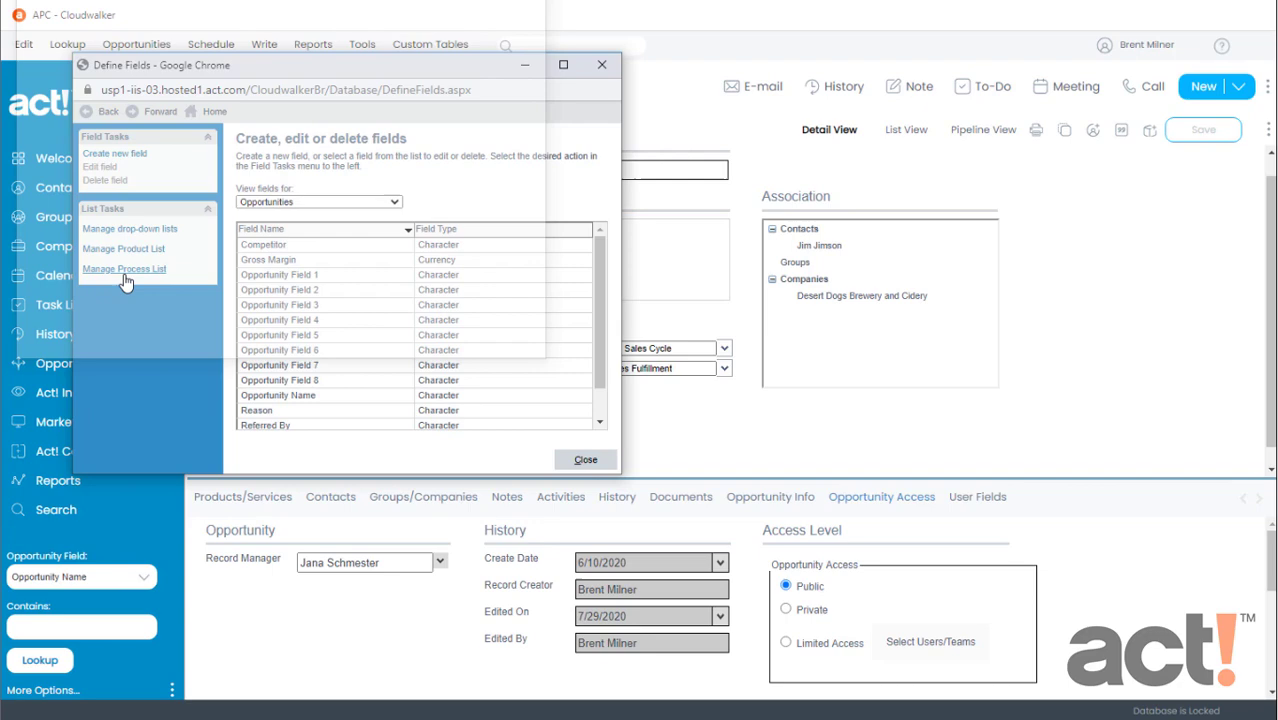
pyautogui.moveTo(40, 17); pyautogui.dragTo(72, 92)
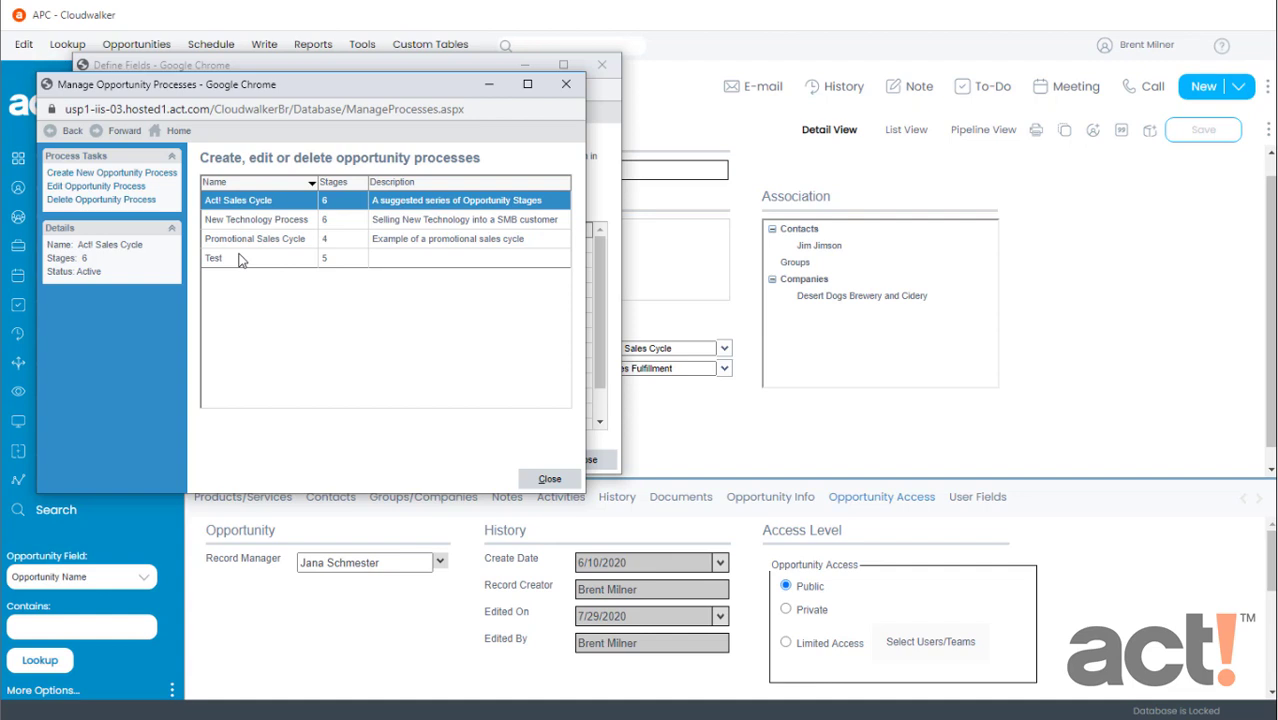
# Step: Create a new process, rename 'New Process1' to 'Cloudwalker Sales', and continue to stages
pyautogui.click(126, 176)
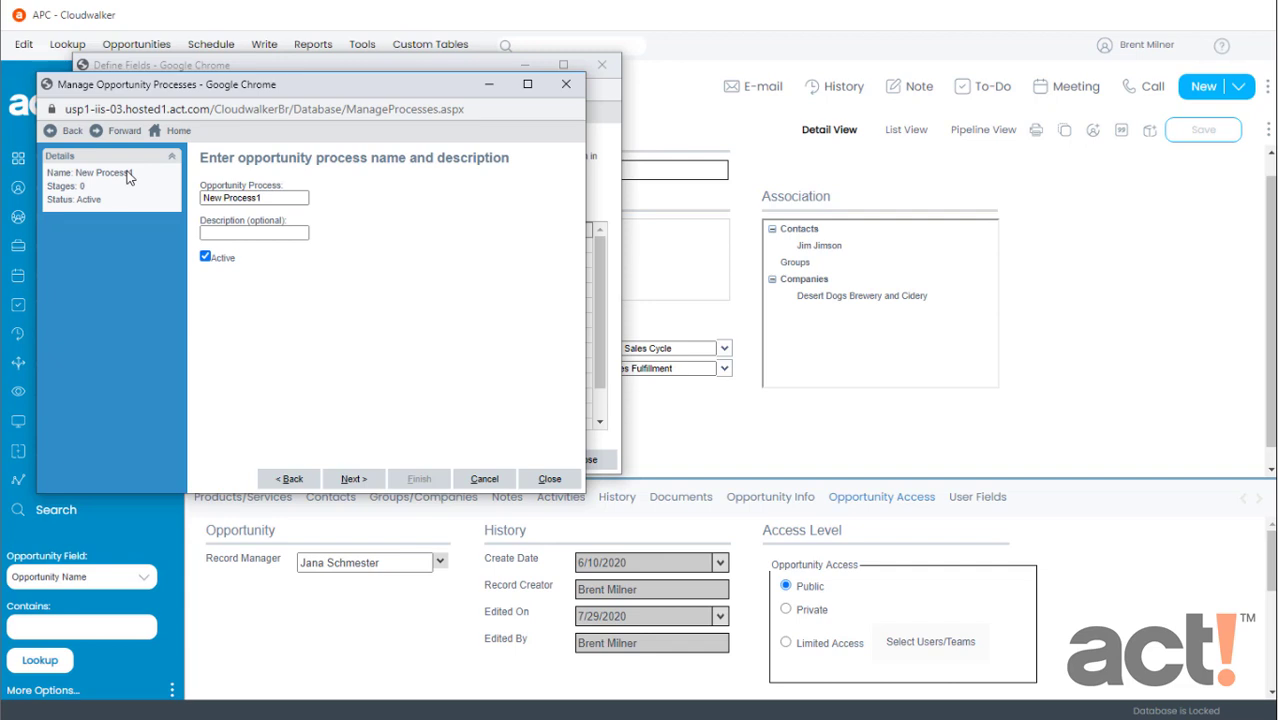
pyautogui.tripleClick(202, 198)
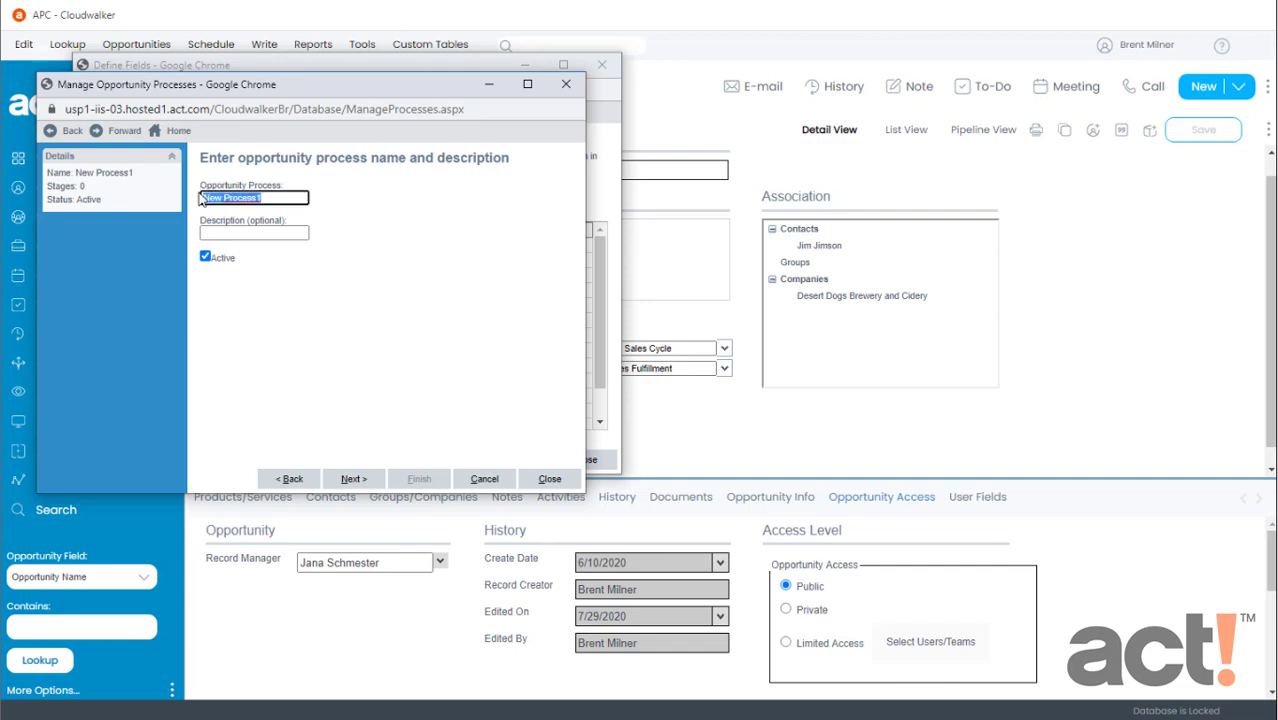
pyautogui.write('Cloud')
pyautogui.write('walker Sales')
pyautogui.click(353, 480)
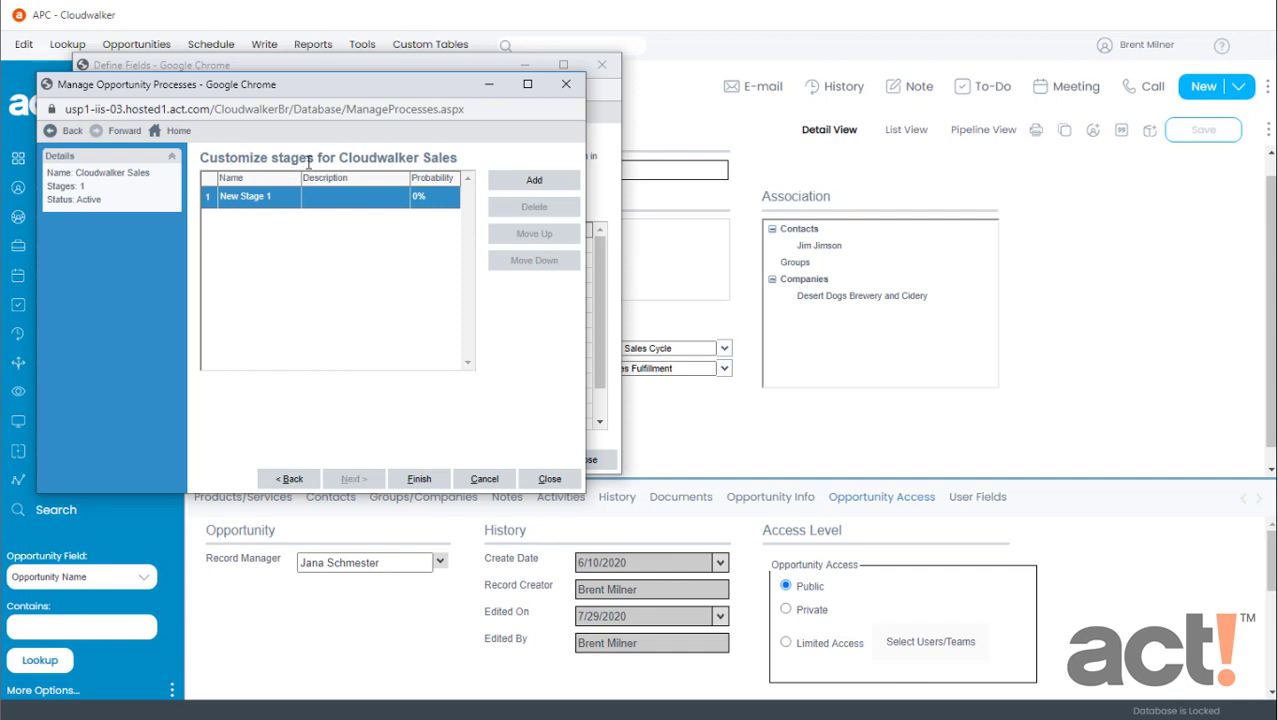
# Step: Name the first stage 'Prospective Lead' with 10% probability, then add another stage row
pyautogui.click(252, 195)
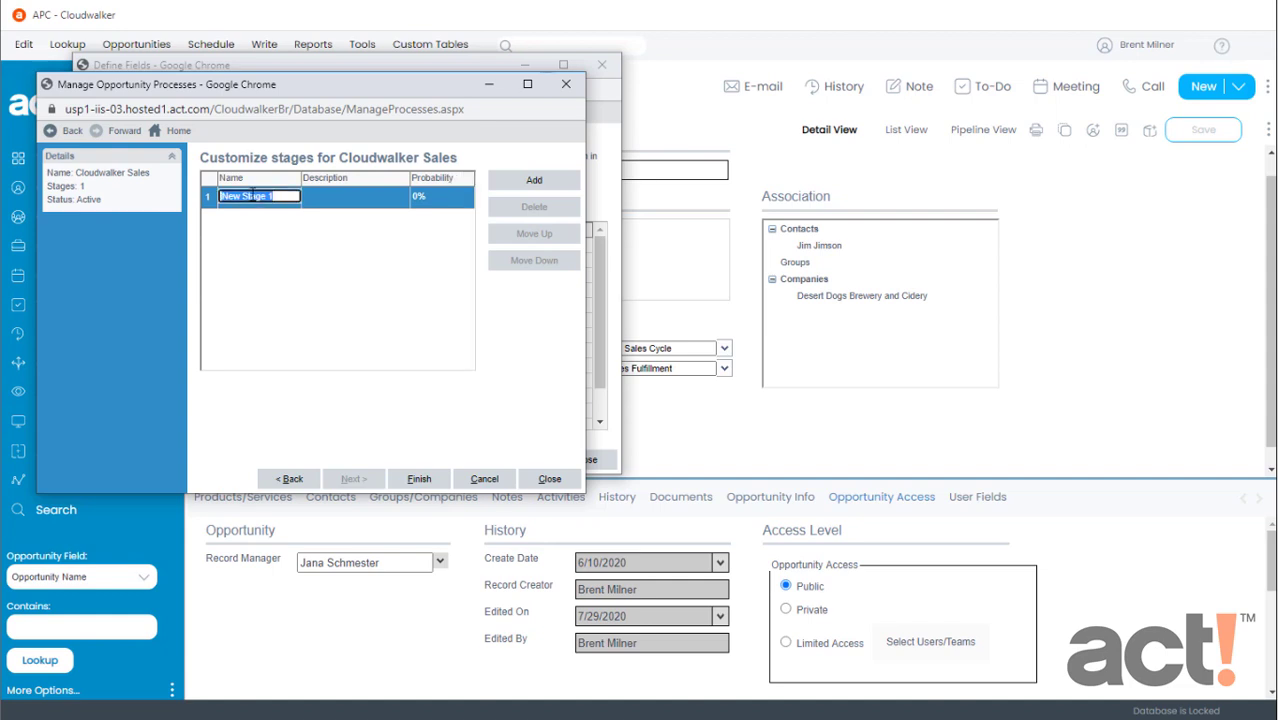
pyautogui.write('Prospective Lead')
pyautogui.click(323, 202)
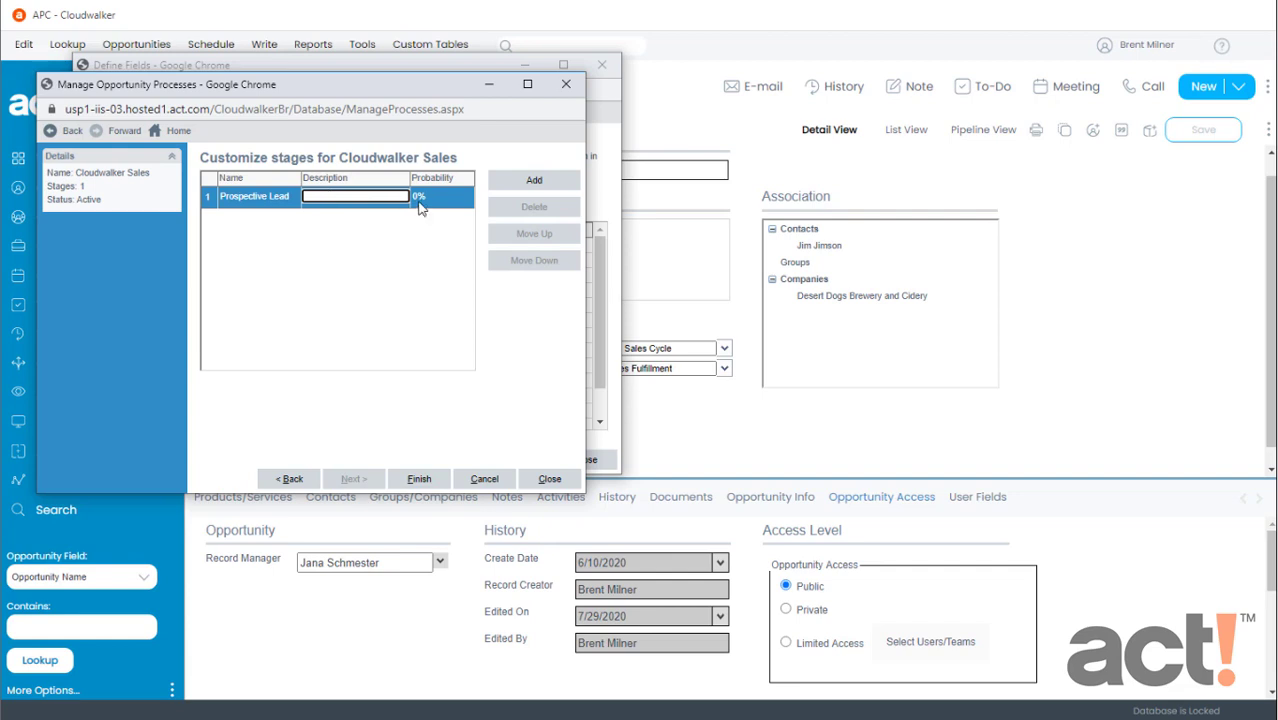
pyautogui.click(418, 198)
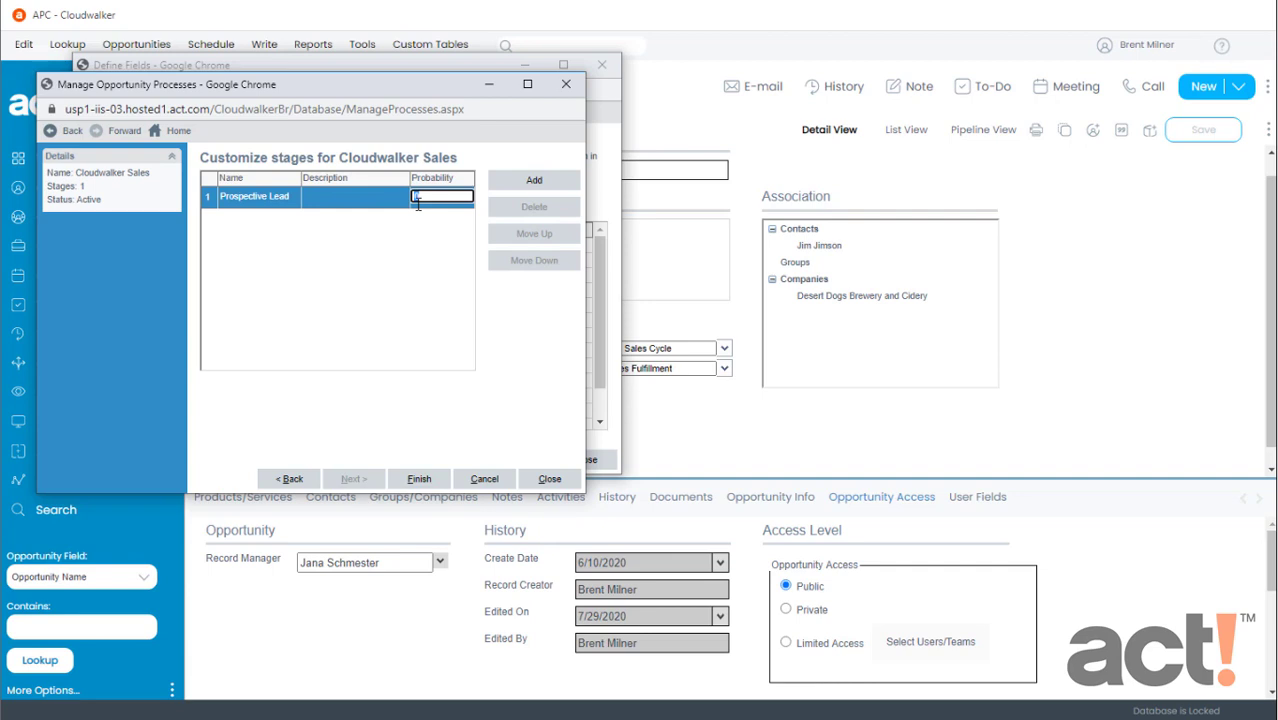
pyautogui.write('10')
pyautogui.click(535, 182)
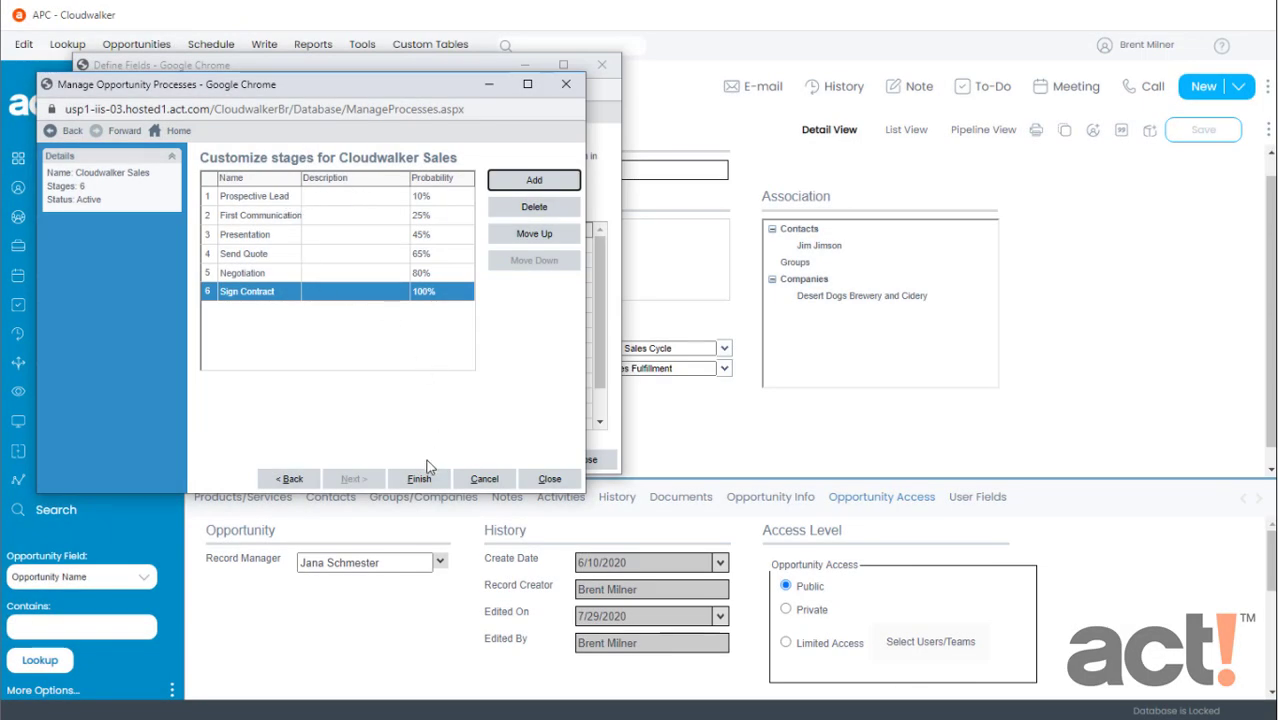
# Step: Finish the Cloudwalker Sales process and close Manage Opportunity Processes and Define Fields
pyautogui.click(419, 479)
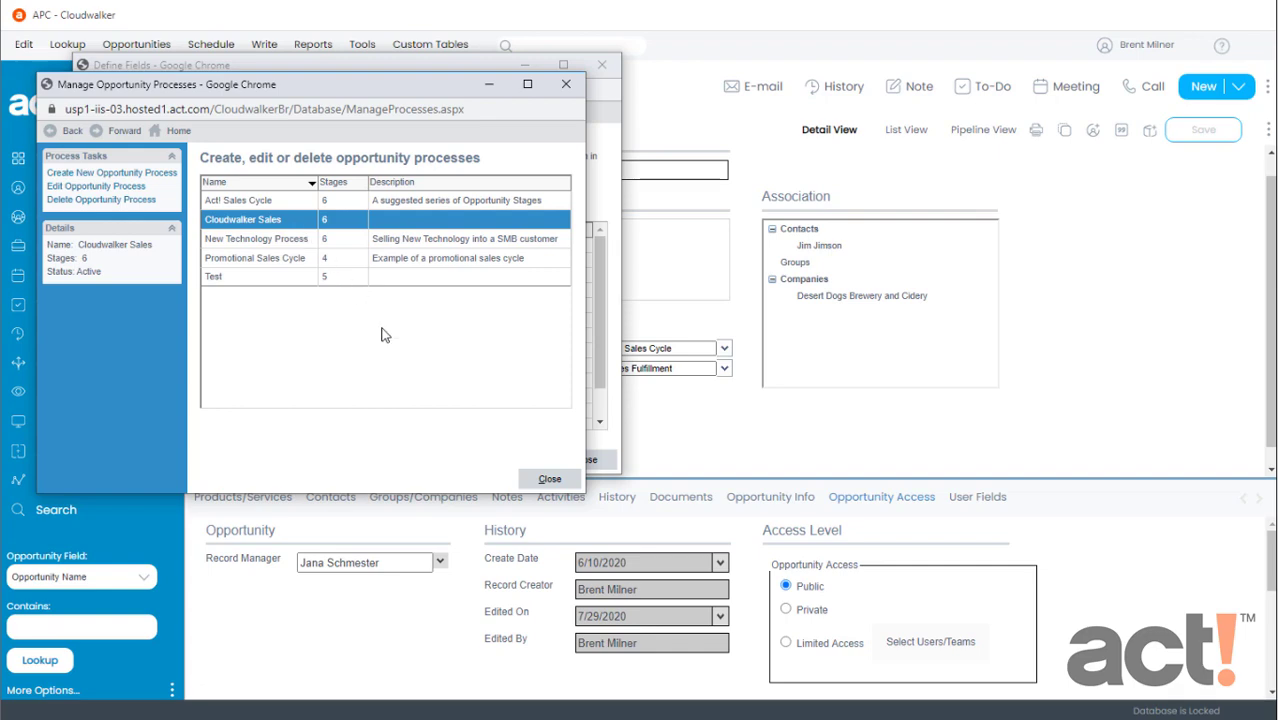
pyautogui.click(550, 480)
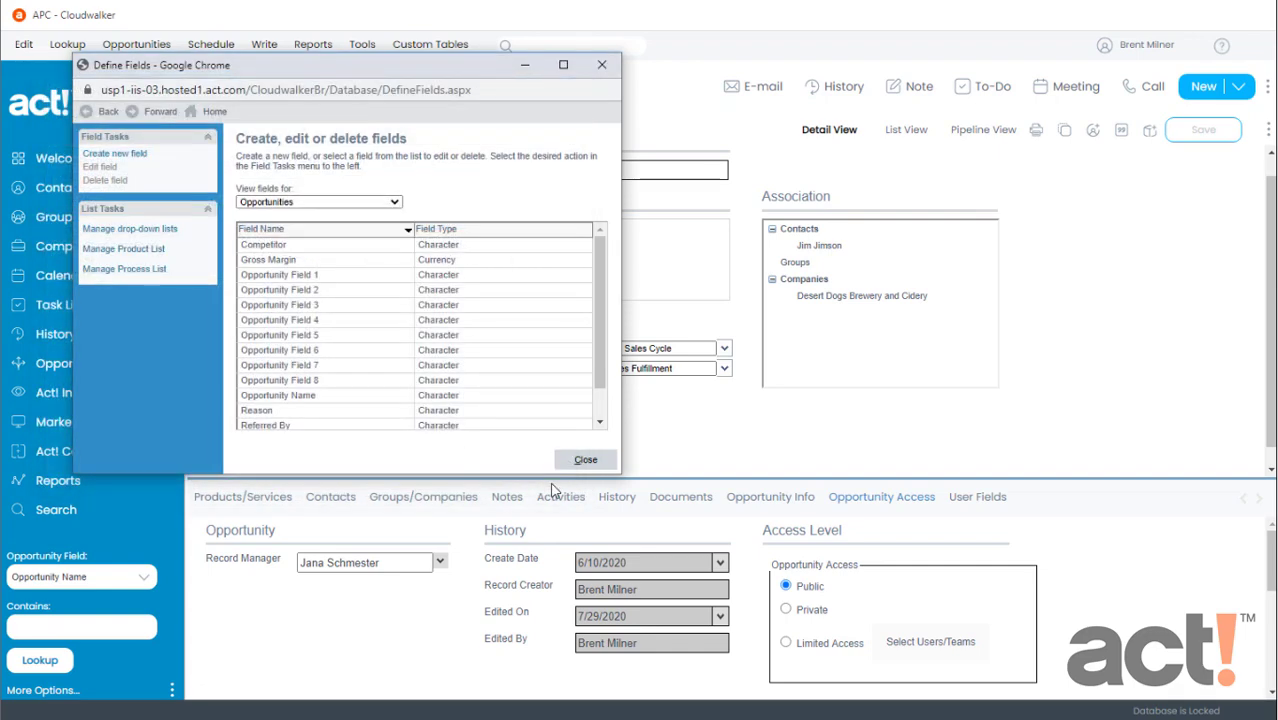
pyautogui.click(582, 461)
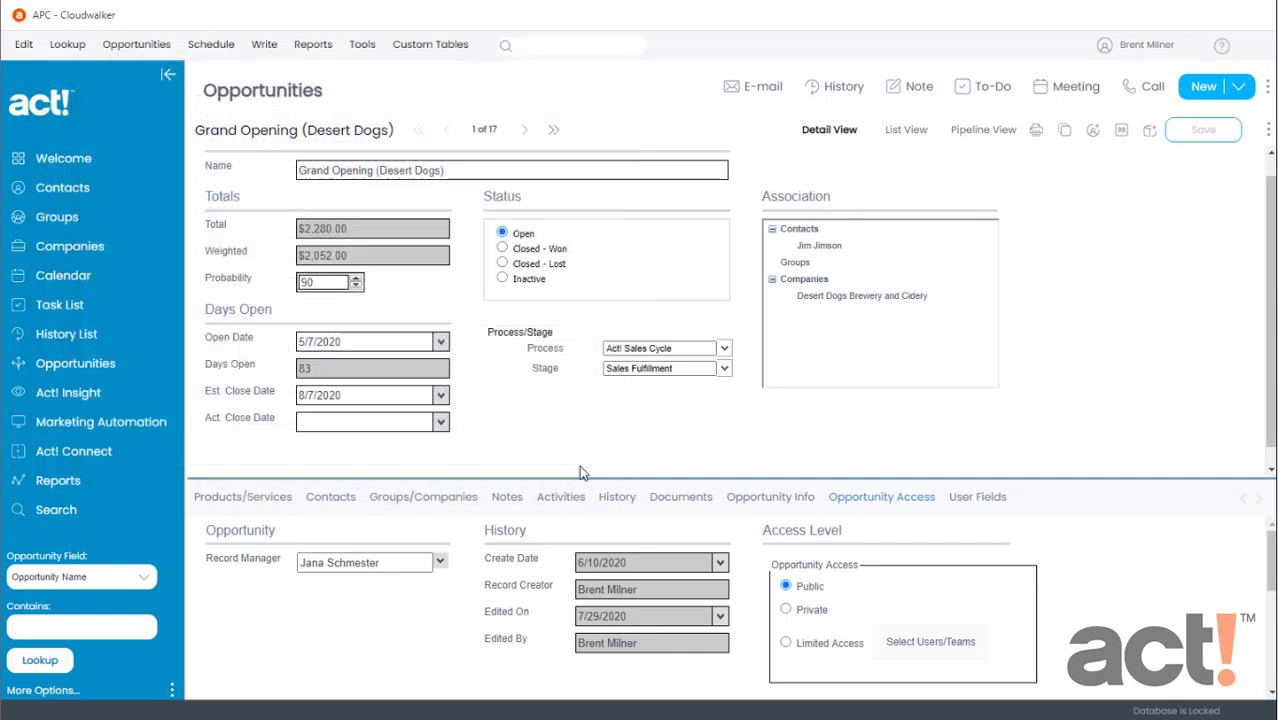
# Step: Start a new opportunity on Cloudwalker Sales, moving its stage from First Communication to Send Quote
pyautogui.click(1204, 92)
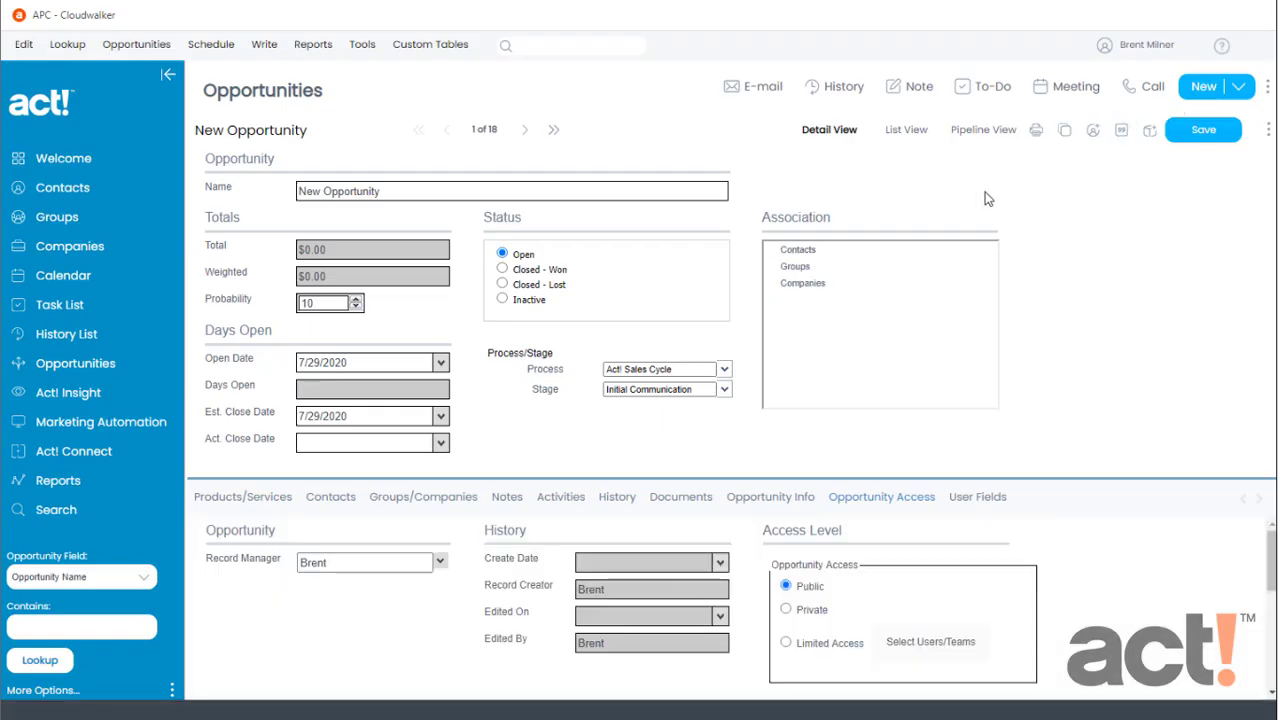
pyautogui.click(723, 370)
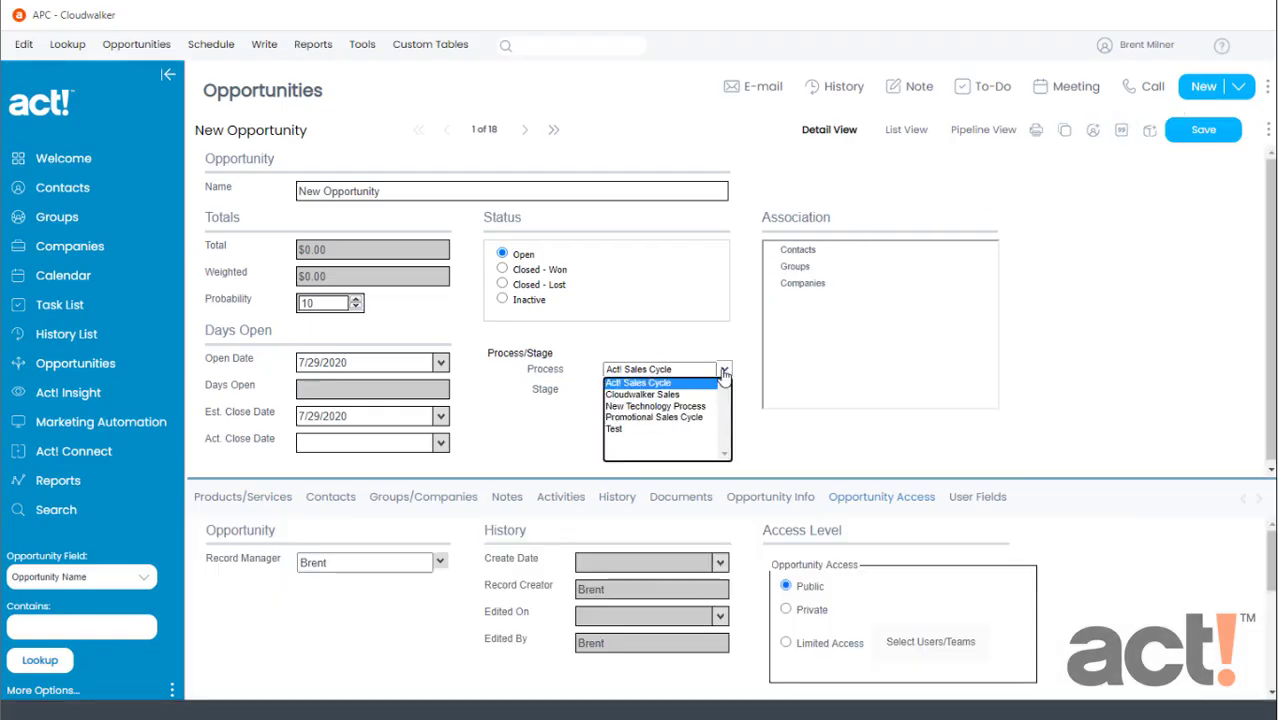
pyautogui.click(690, 396)
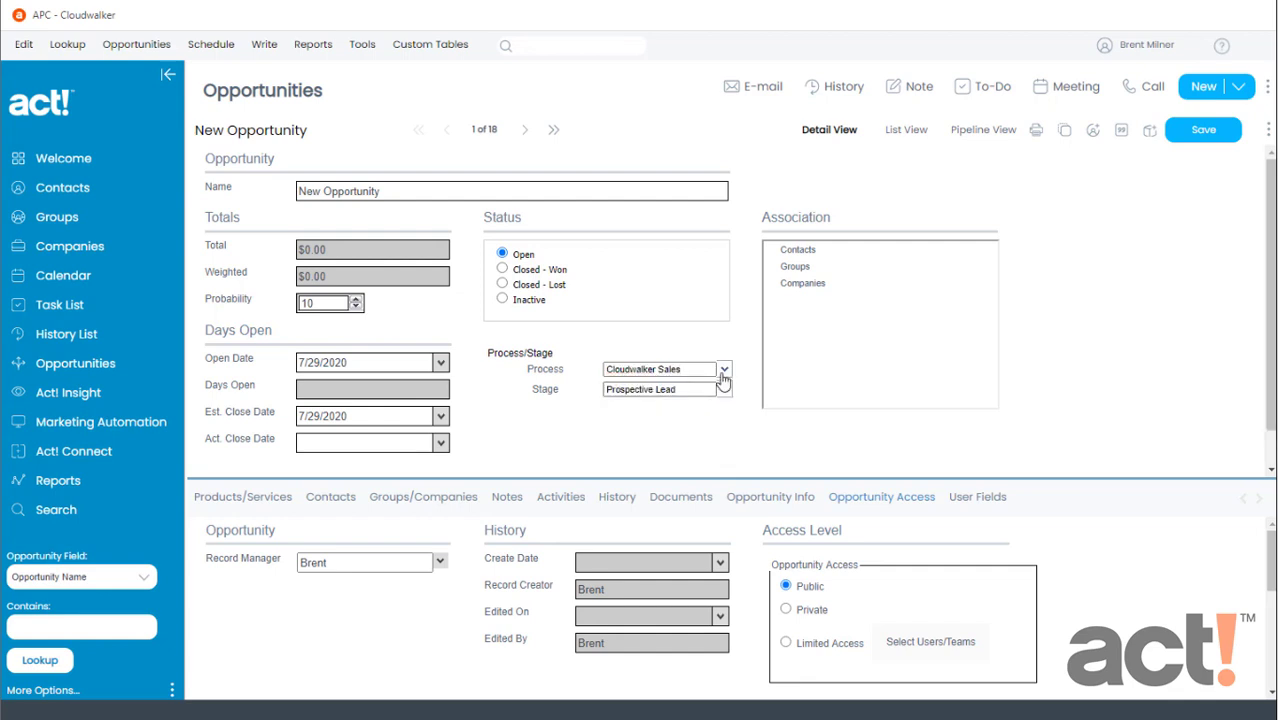
pyautogui.click(723, 389)
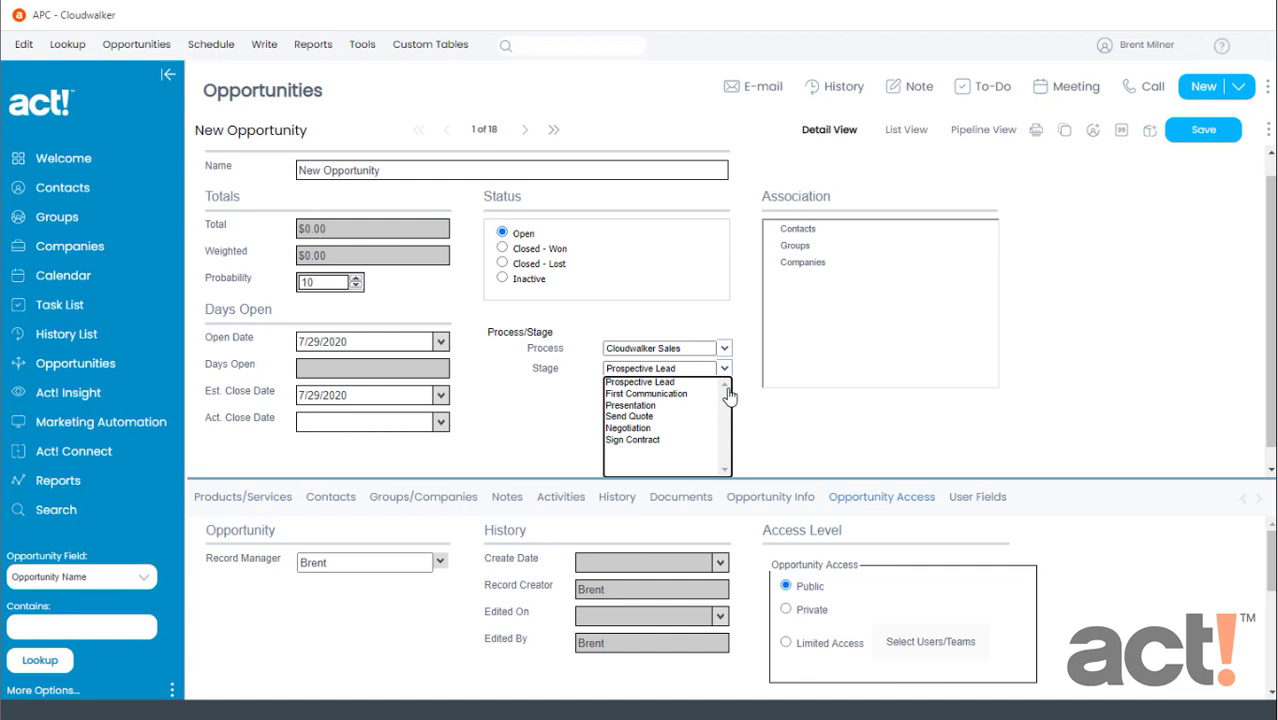
pyautogui.click(688, 394)
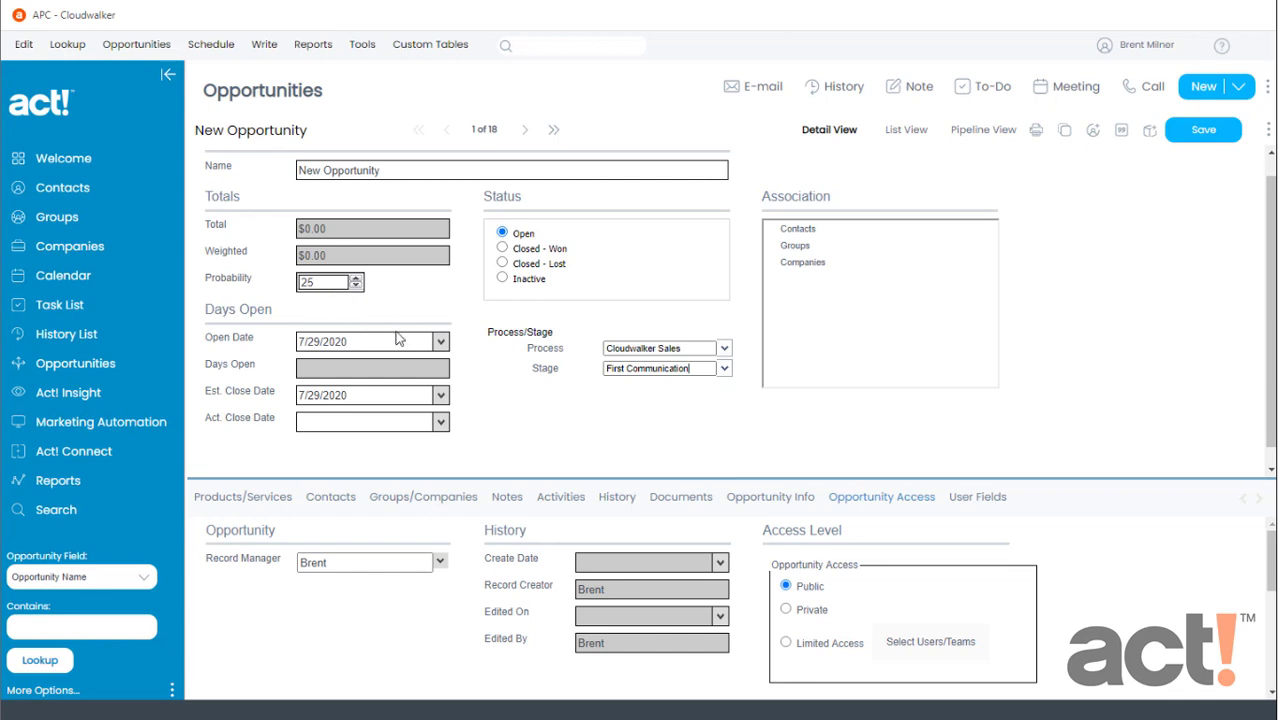
pyautogui.click(720, 372)
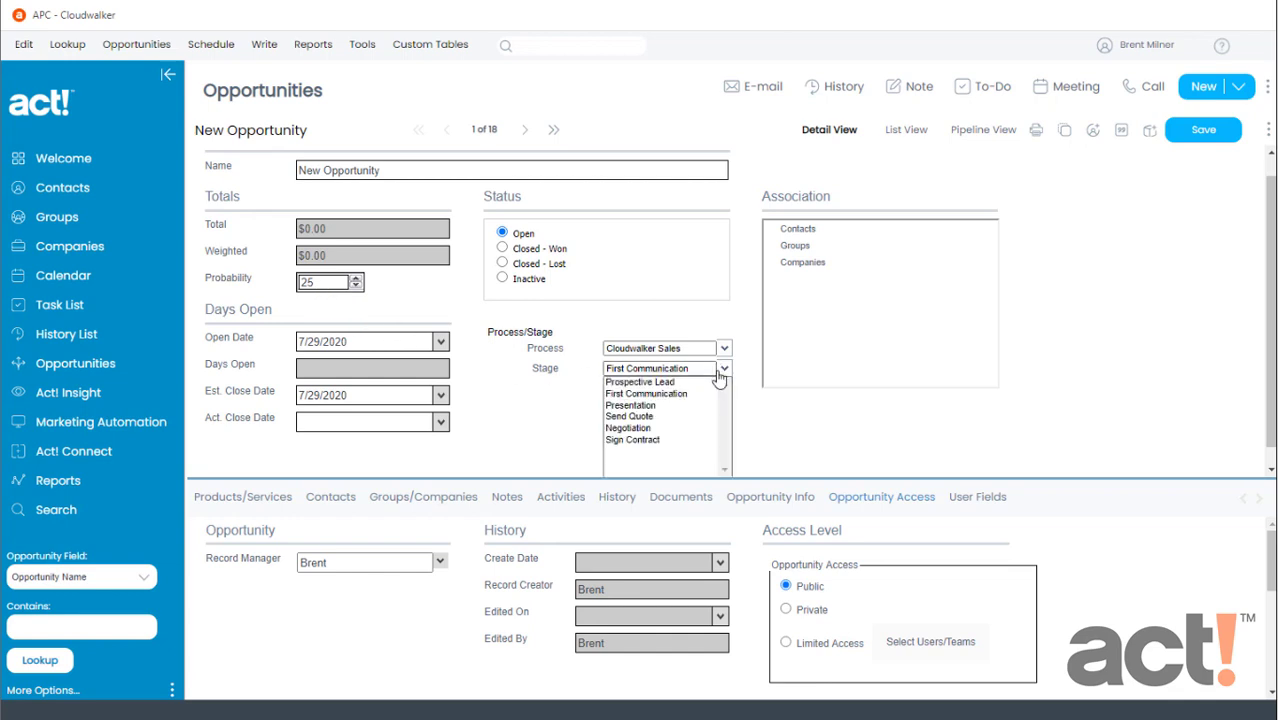
pyautogui.click(629, 416)
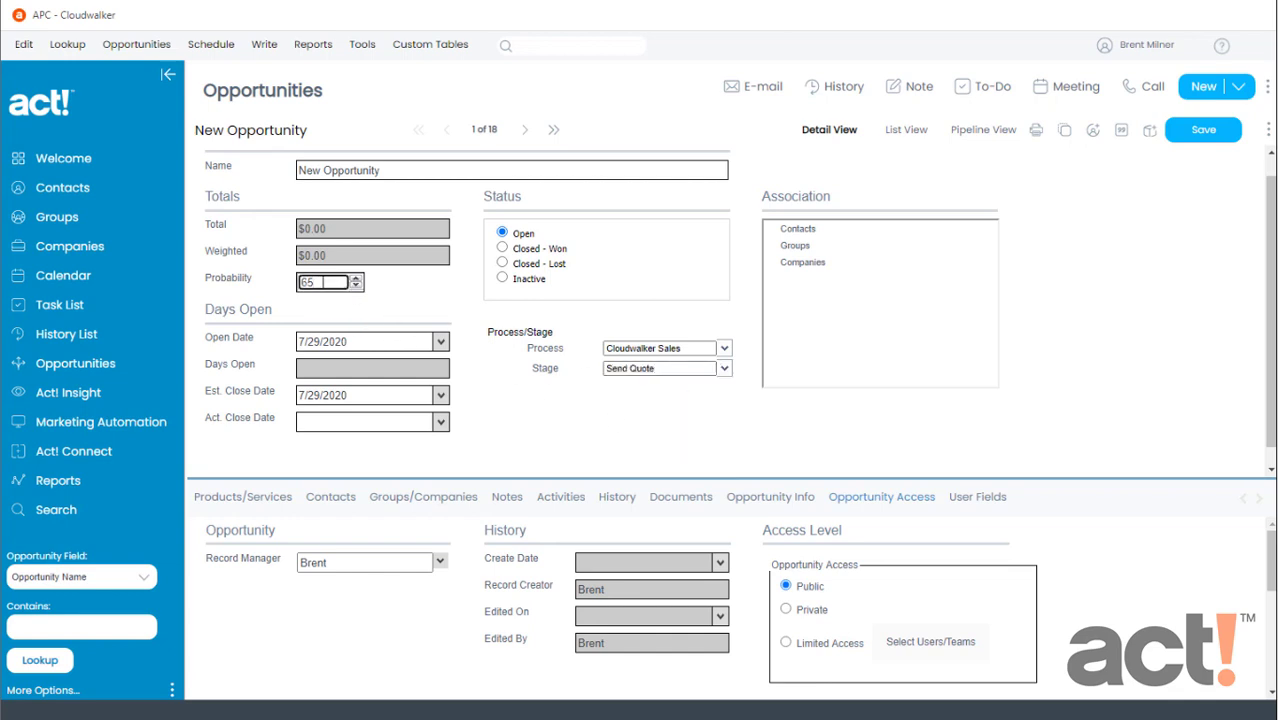